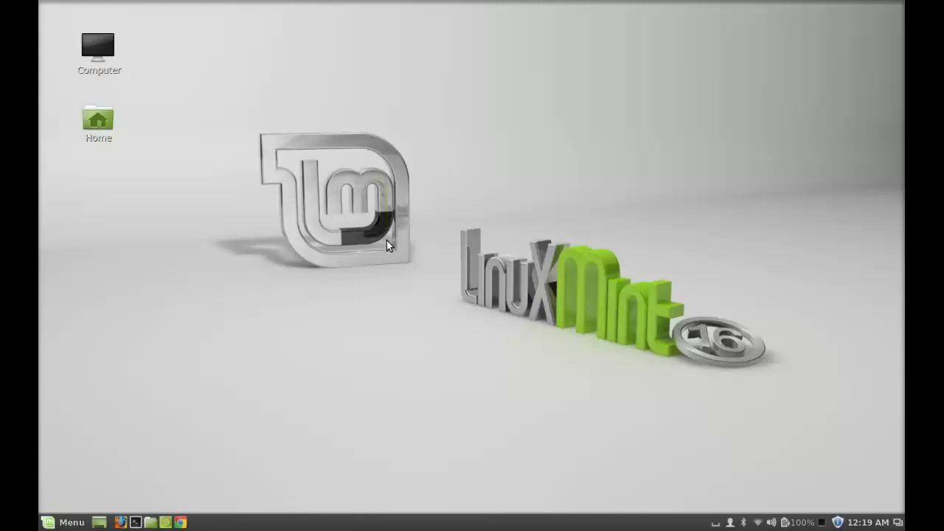
- In a new terminal, add ppa:nvbn-rm/ppa with sudo and confirm, then stage sudo apt-get update
key(ctrl+alt+t)
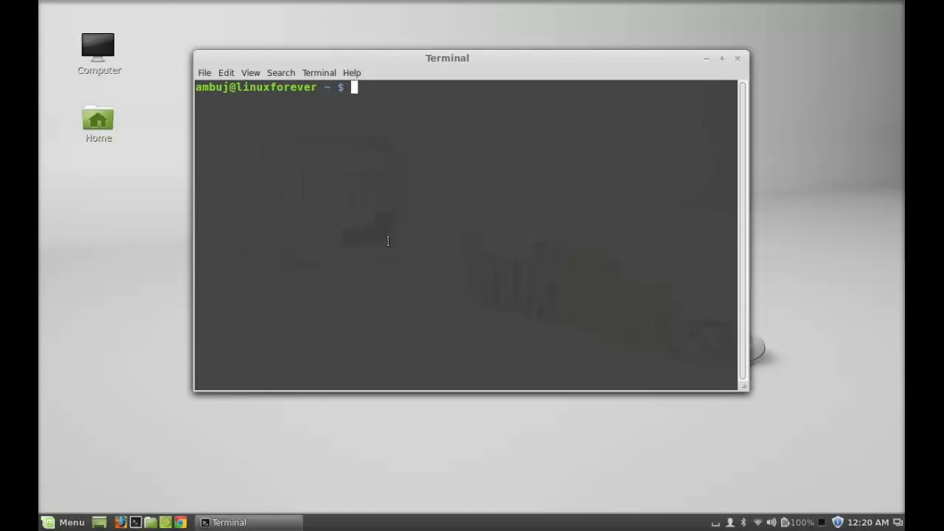
text(sudo add-a)
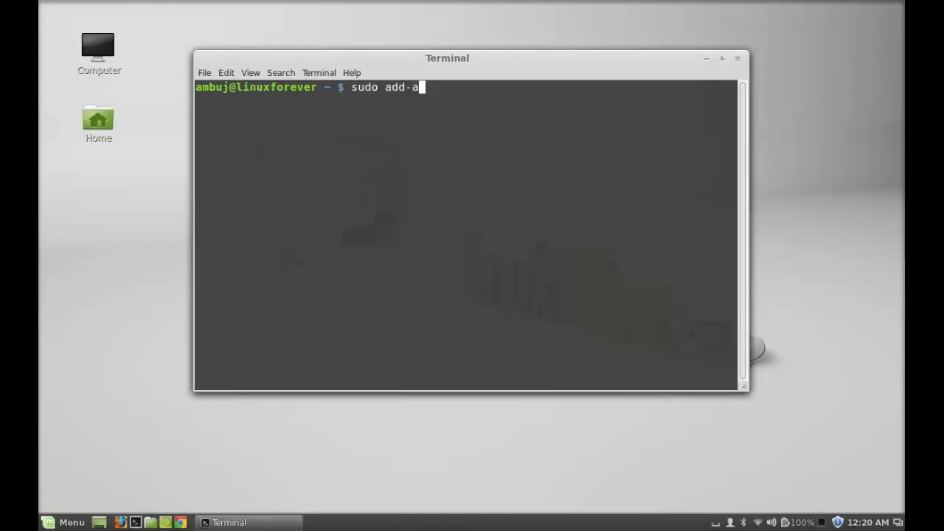
text(pt-repository p)
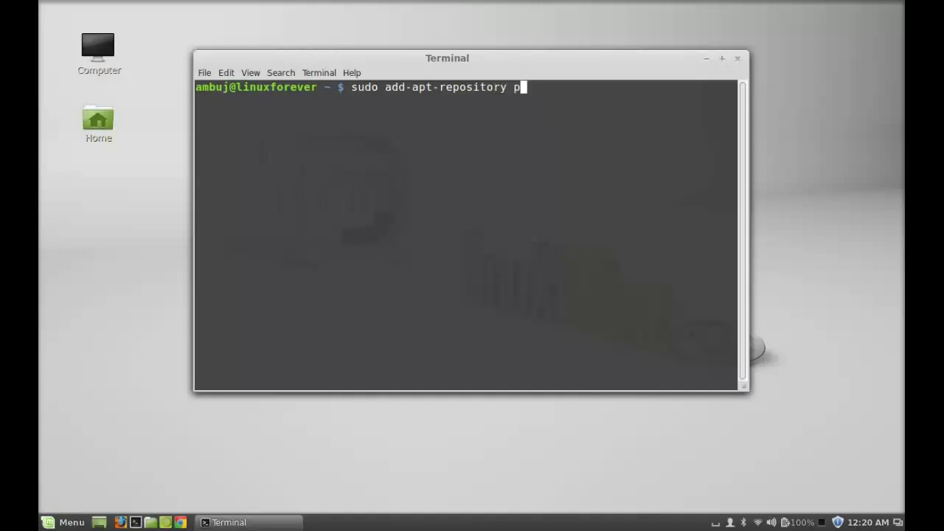
text(pa:nvbn-rm/ppa)
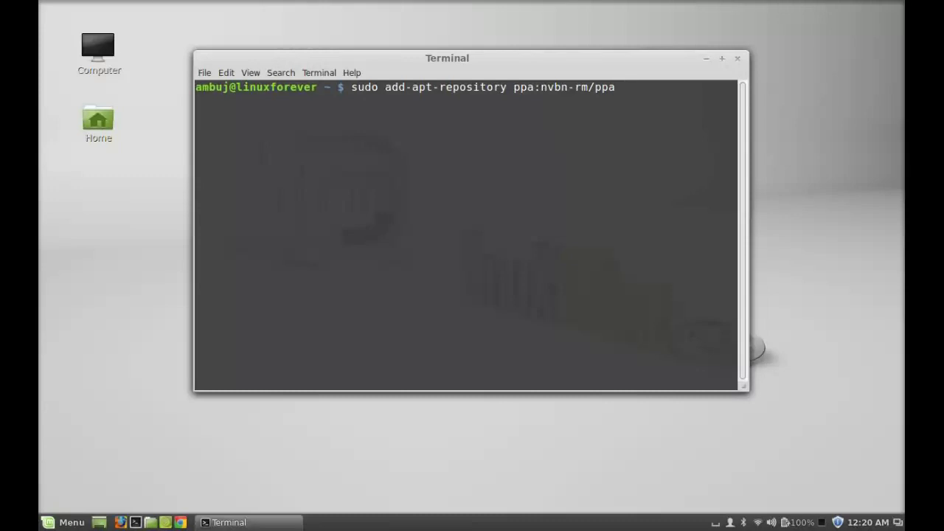
key(Return)
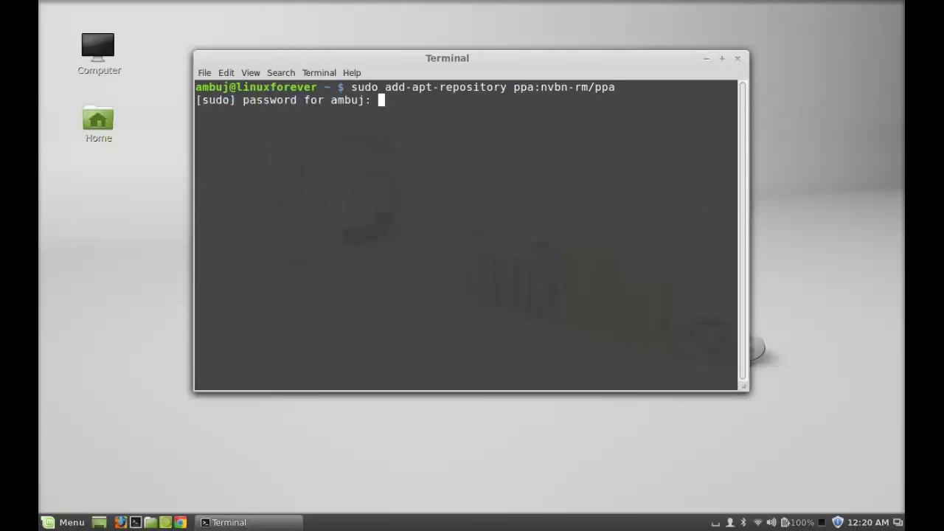
key(Return)
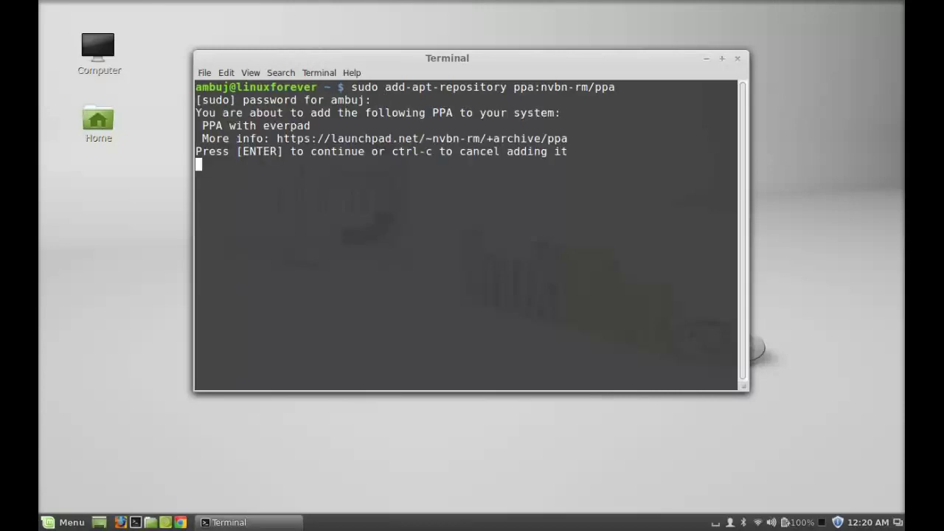
key(Return)
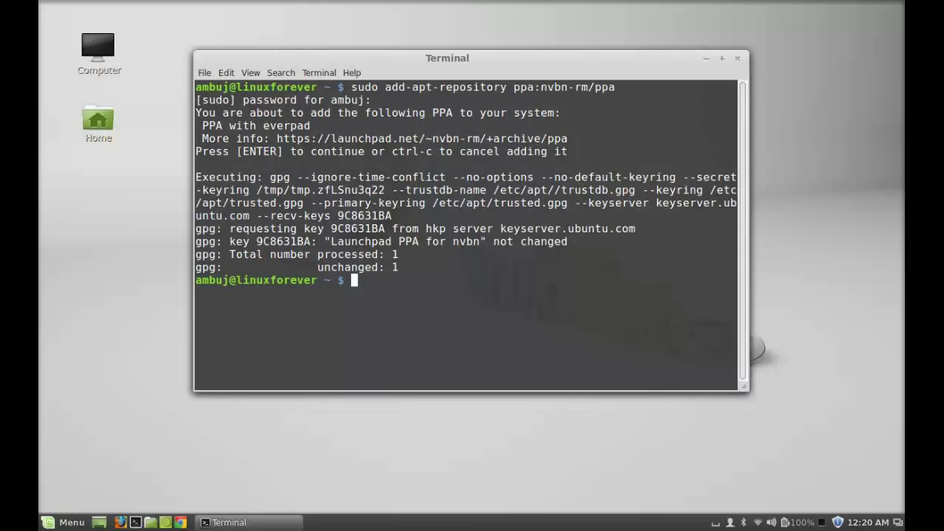
text(sudo apt-get update)
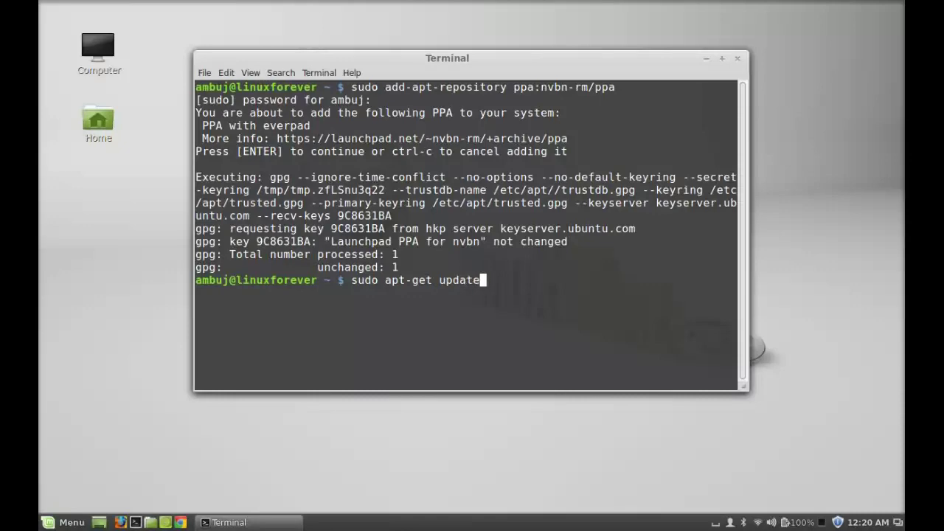
- Refresh package lists, install everpad with its dependencies (answering y), then close the terminal
key(Return)
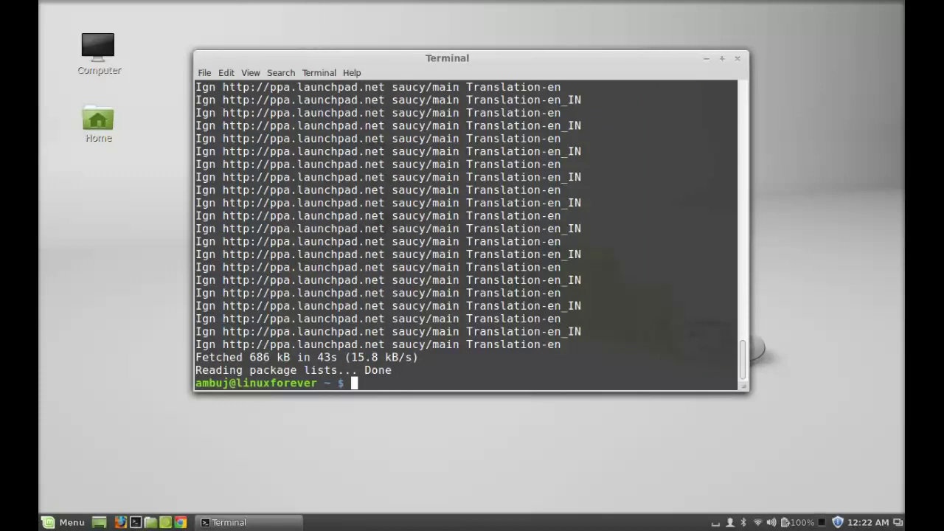
text(sudo apt-get )
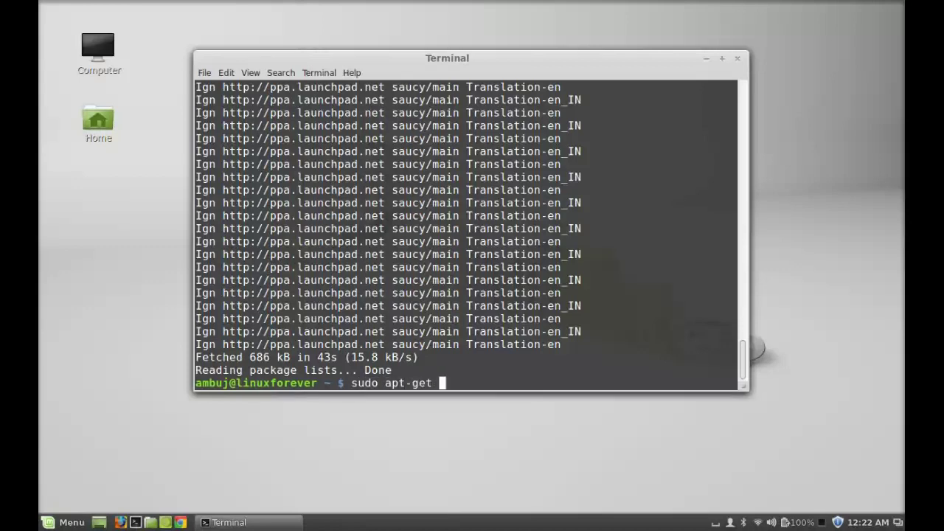
text(install everpa)
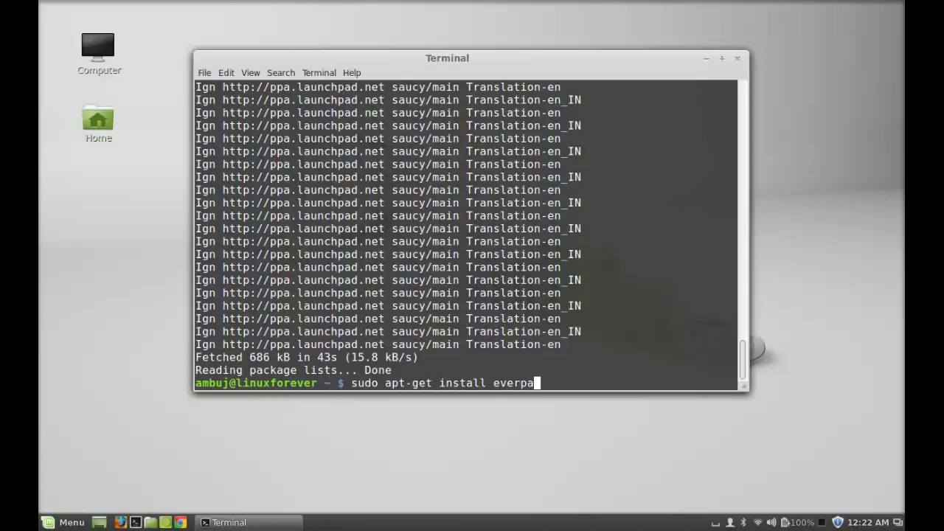
text(d)
key(Return)
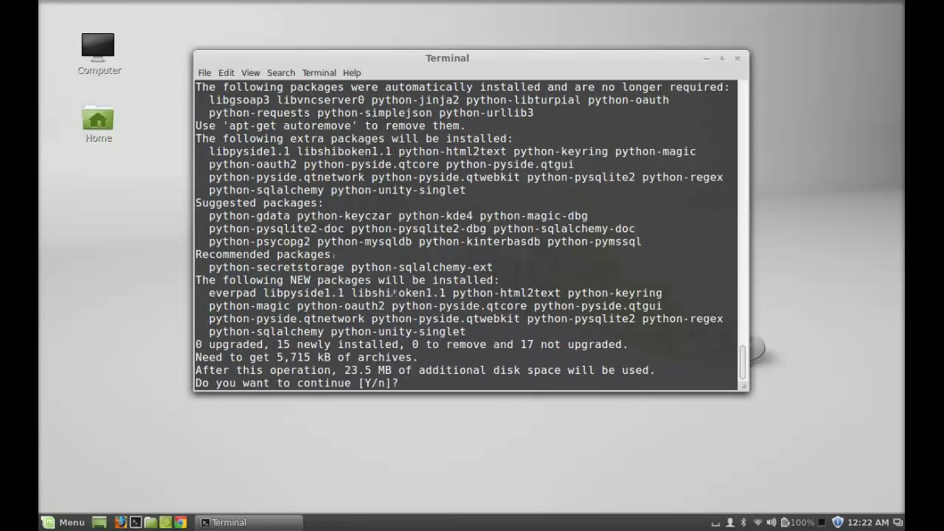
text(y)
key(Return)
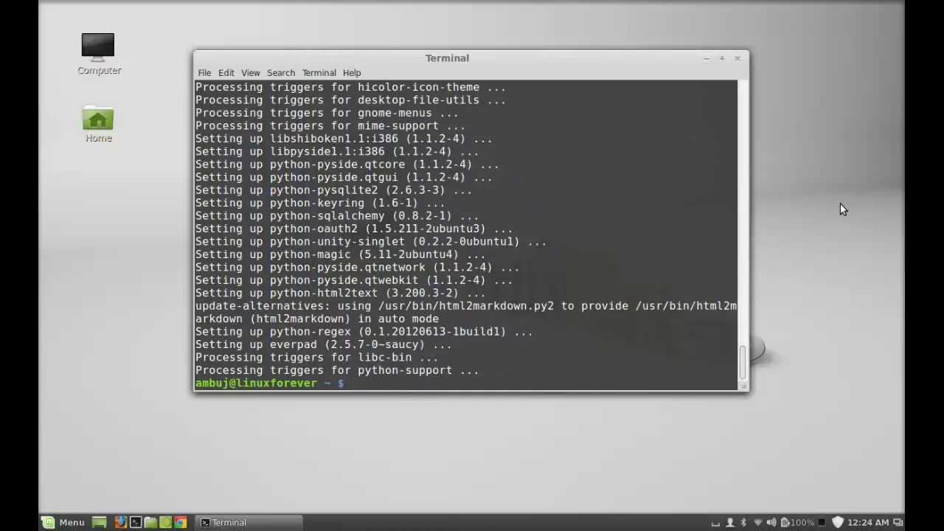
click(738, 59)
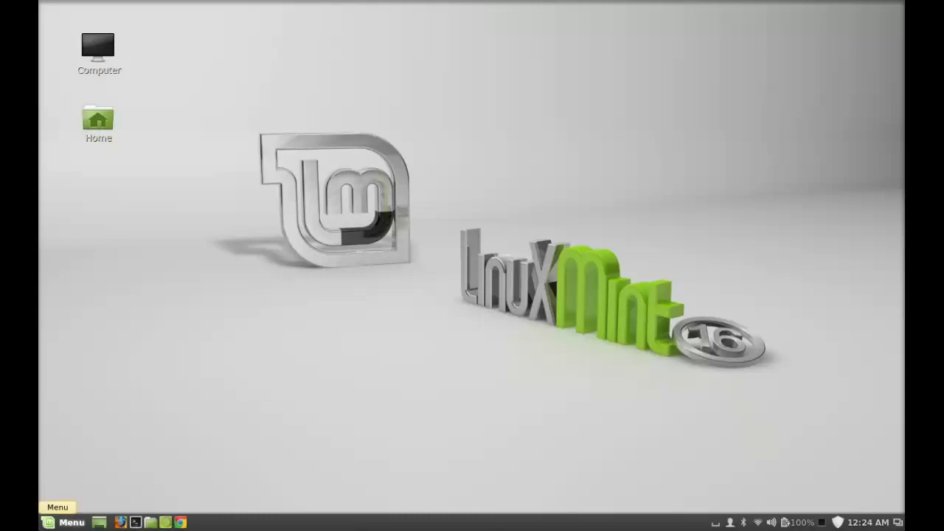
- Search the Mint Menu for 'ever' and launch Everpad
click(65, 523)
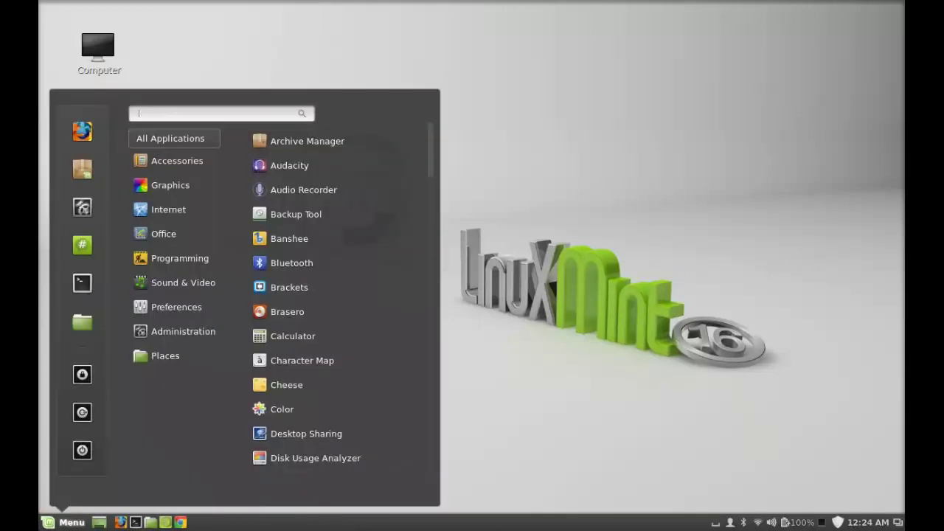
text(ever)
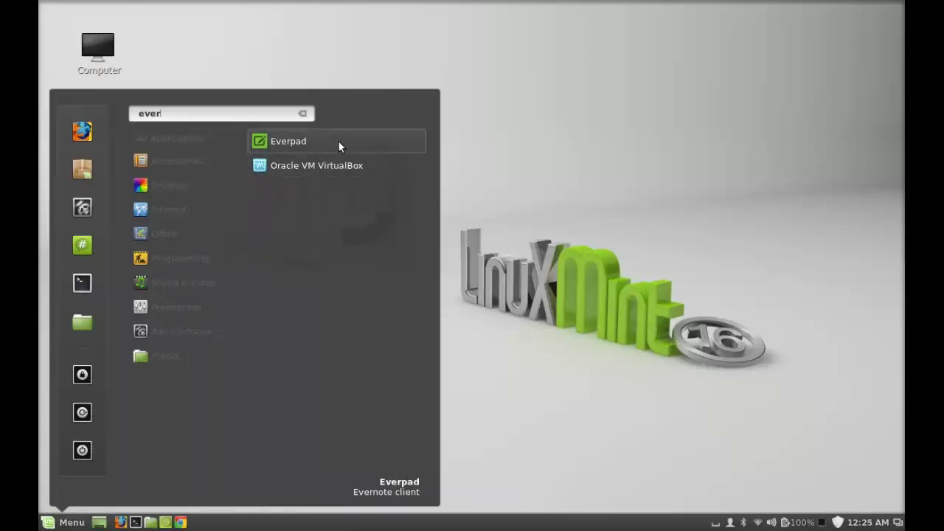
click(338, 142)
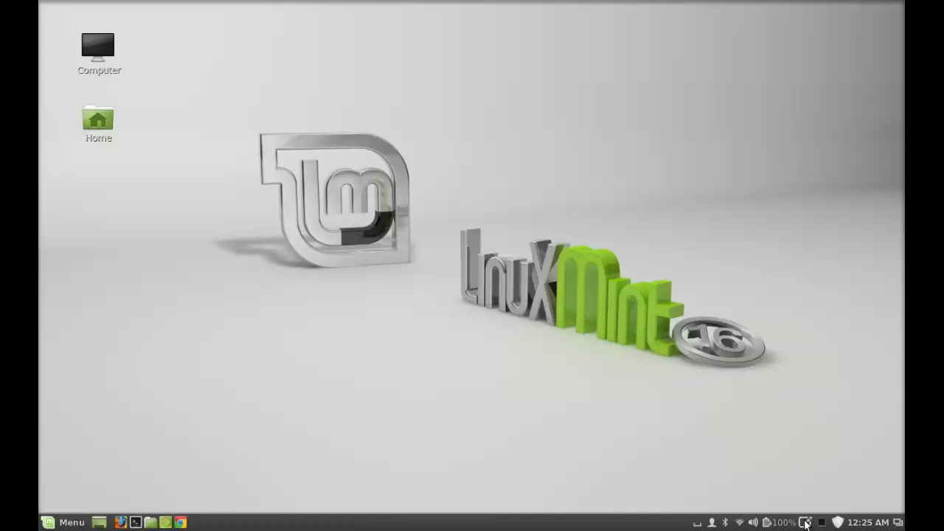
- From Everpad's tray settings, authorise Everpad with the Evernote account, then close the settings window
click(805, 522)
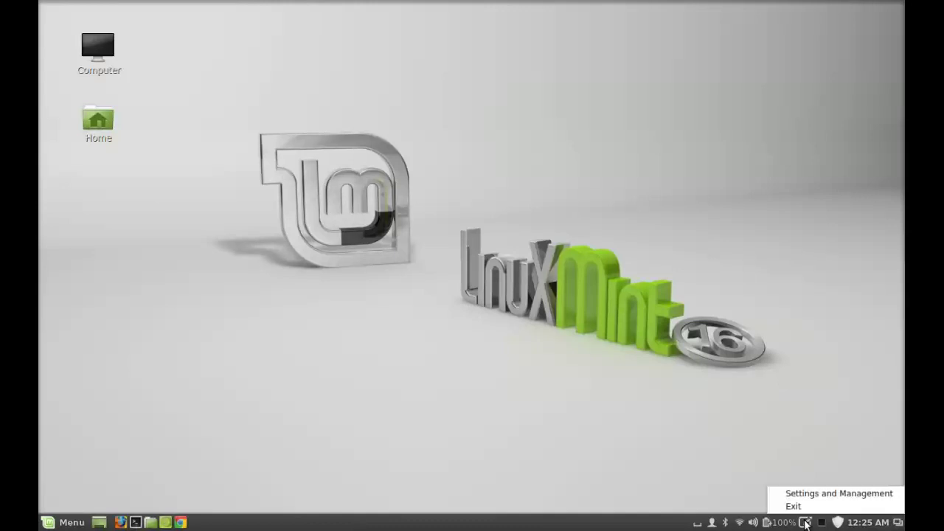
click(842, 493)
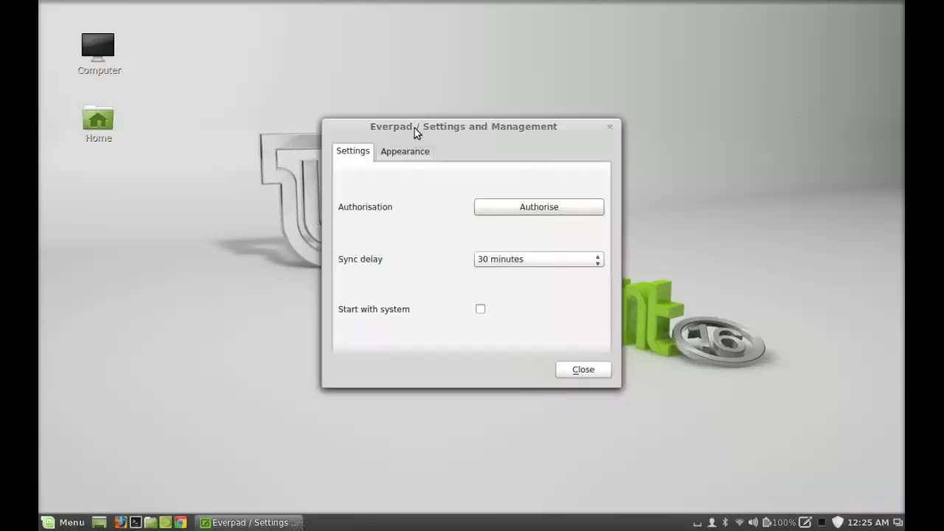
drag(415, 128, 402, 115)
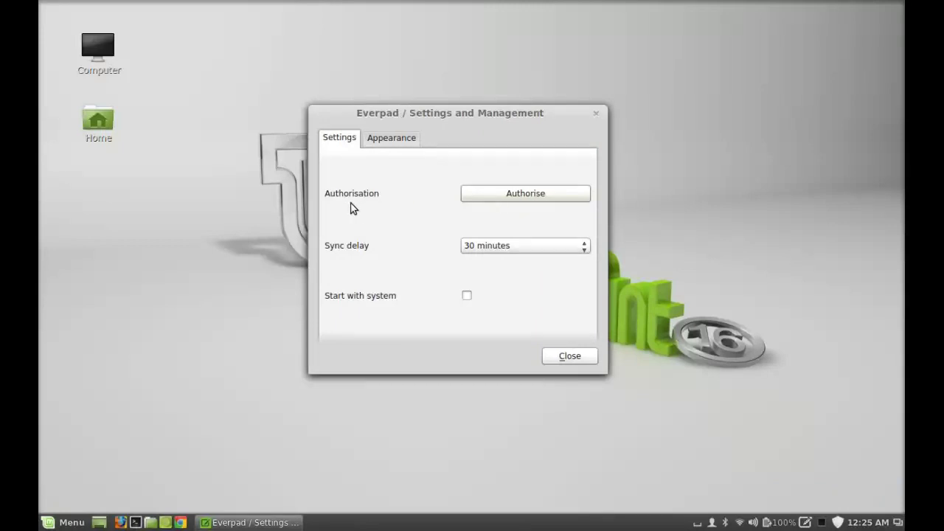
click(529, 193)
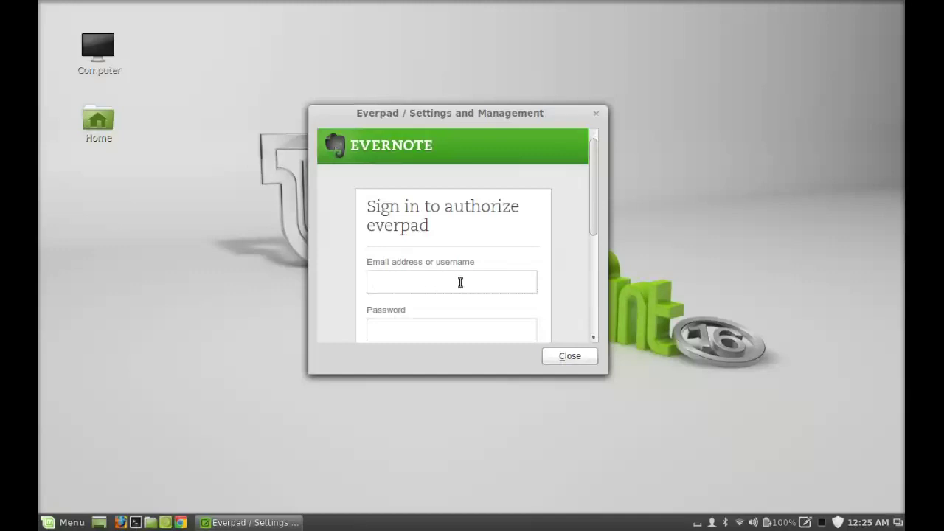
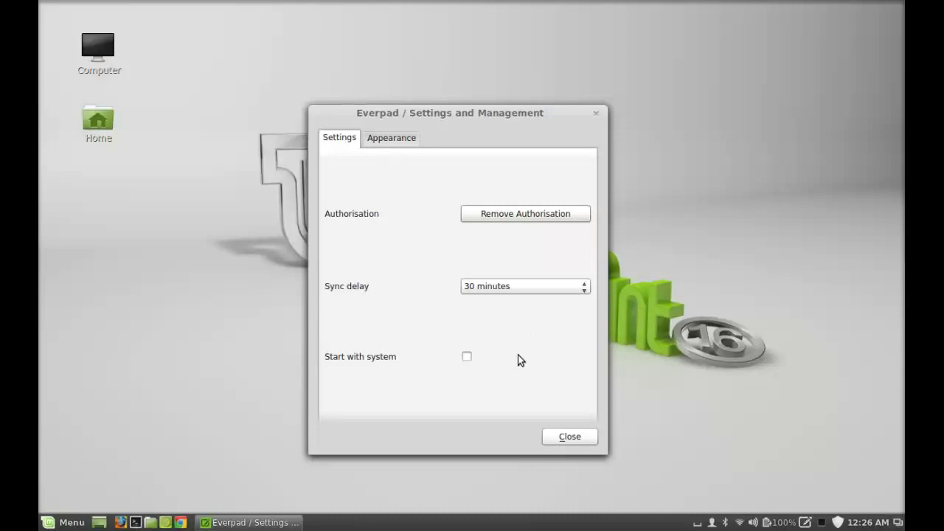
click(566, 436)
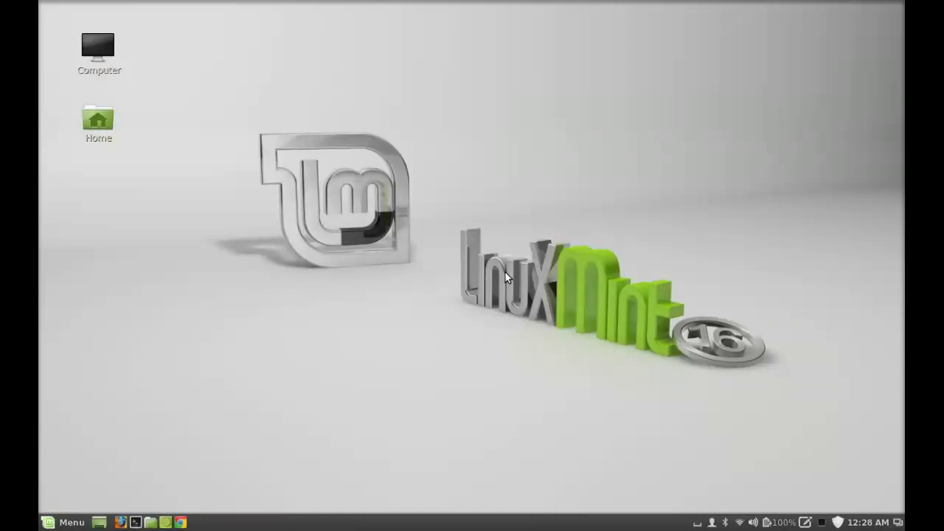
- Run Everpad's first sync from the tray menu, then start a new note
click(806, 523)
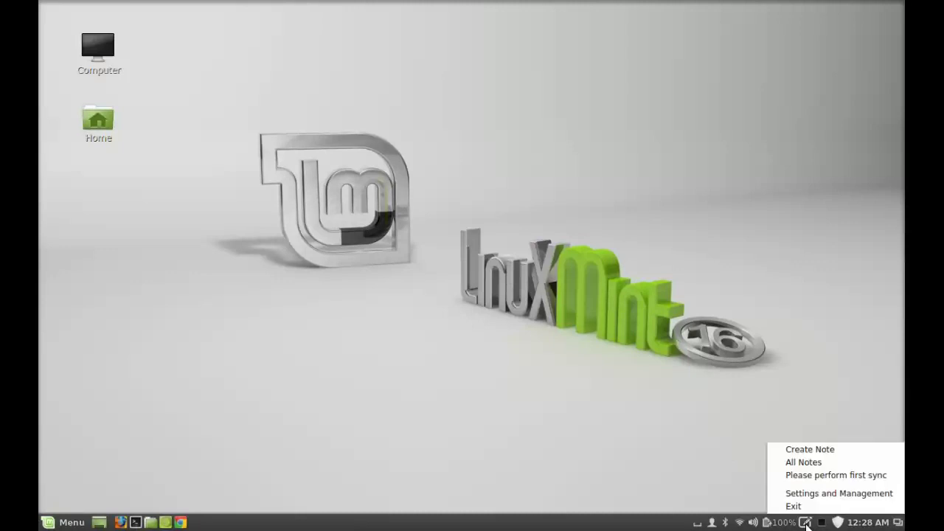
click(826, 476)
click(806, 523)
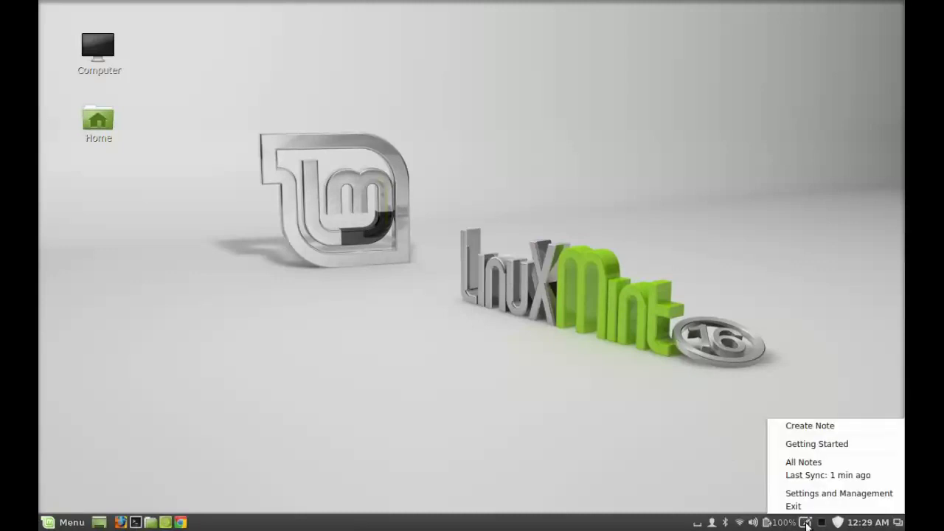
click(824, 426)
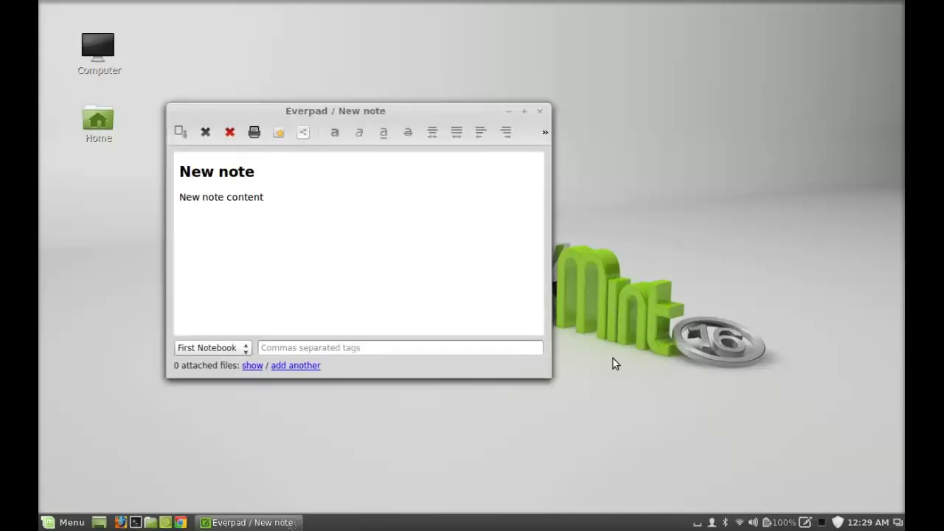
- Title the note 'adkadldlkadald', replace its body with 'adkjsbfksg kb', and save it
click(227, 170)
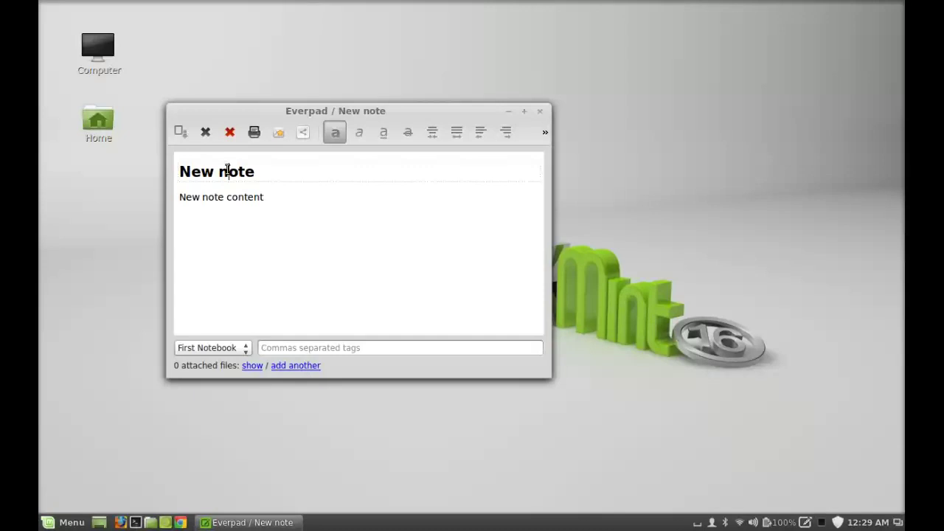
text(dldlsd)
key(End)
key(BackSpace)
key(BackSpace)
key(BackSpace)
key(BackSpace)
key(BackSpace)
key(BackSpace)
key(BackSpace)
key(BackSpace)
key(BackSpace)
key(BackSpace)
key(BackSpace)
key(BackSpace)
key(BackSpace)
key(BackSpace)
text(adkadldlkadald)
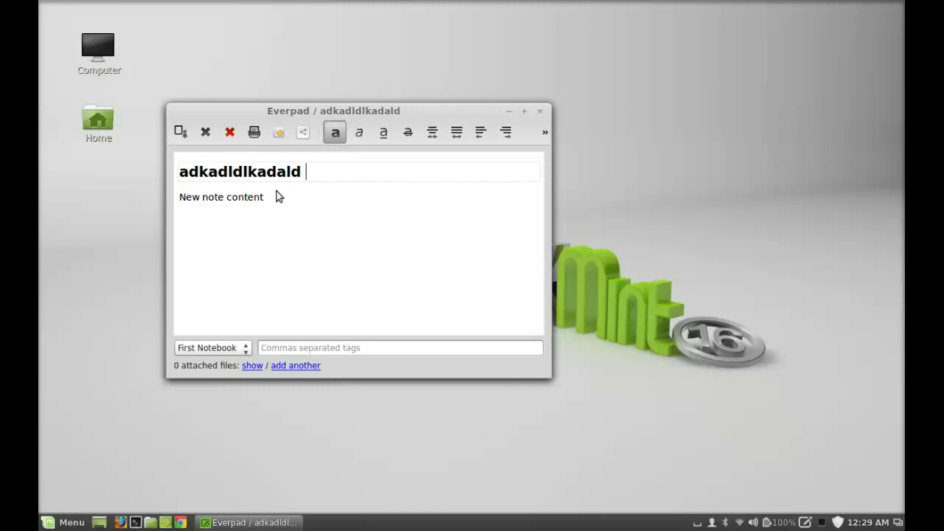
drag(276, 196, 68, 195)
key(BackSpace)
text(adkjsbfksg kb)
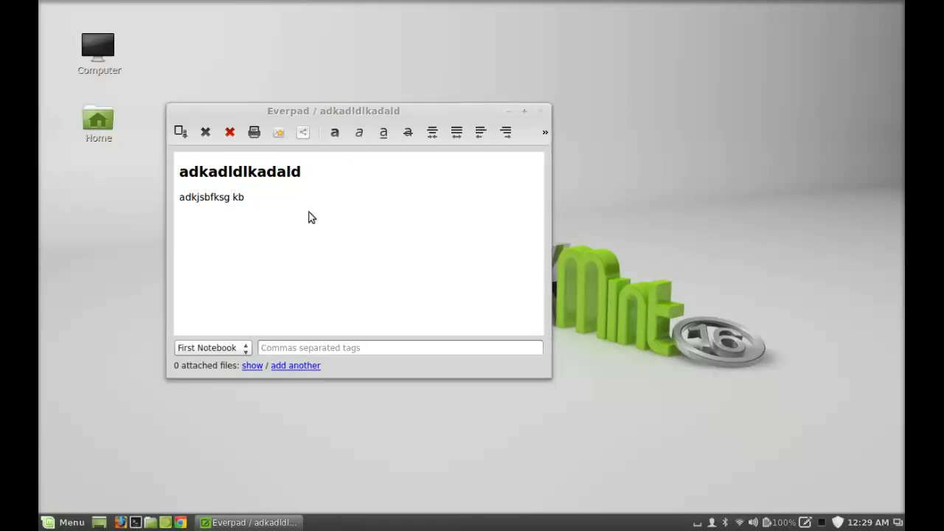
click(187, 138)
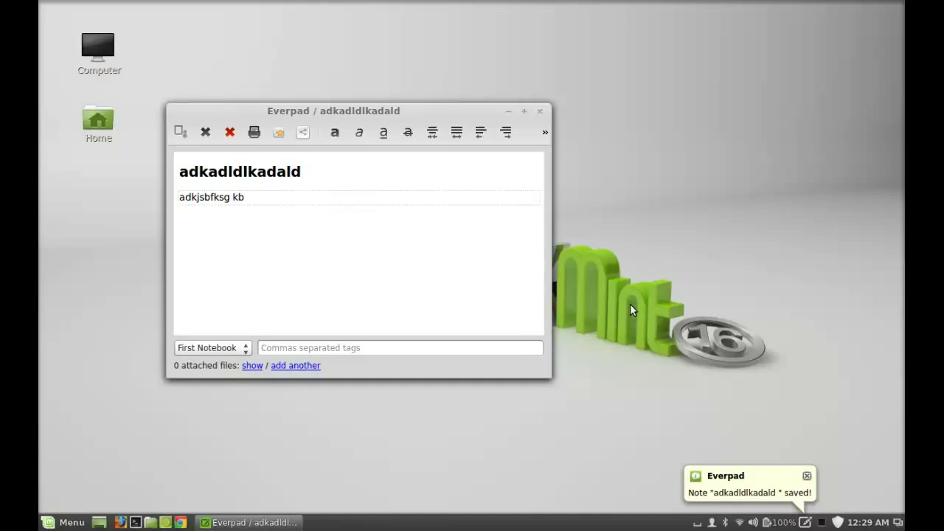
click(540, 111)
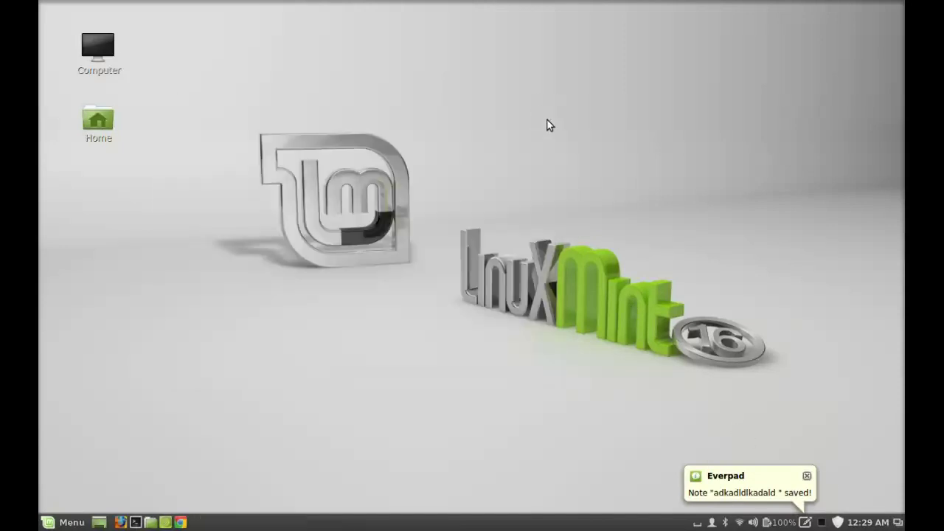
click(807, 477)
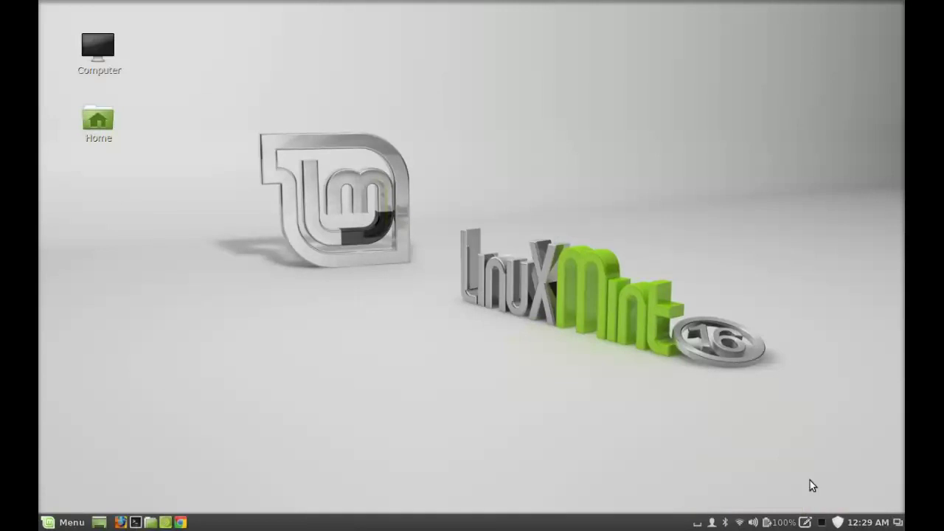
click(806, 523)
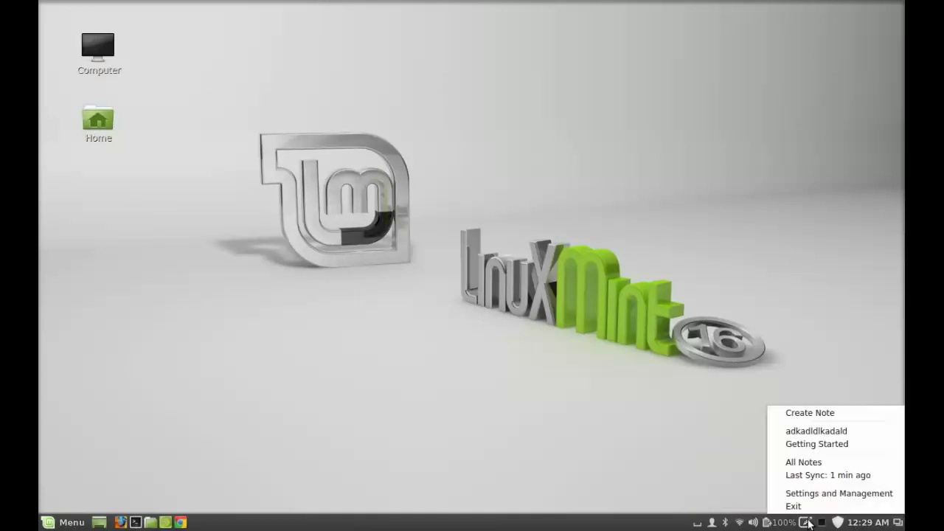
click(839, 461)
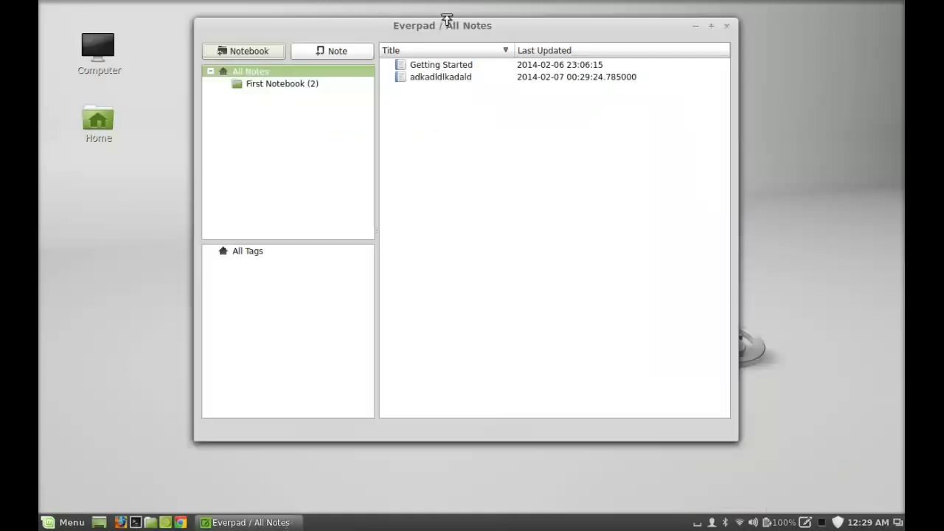
click(437, 67)
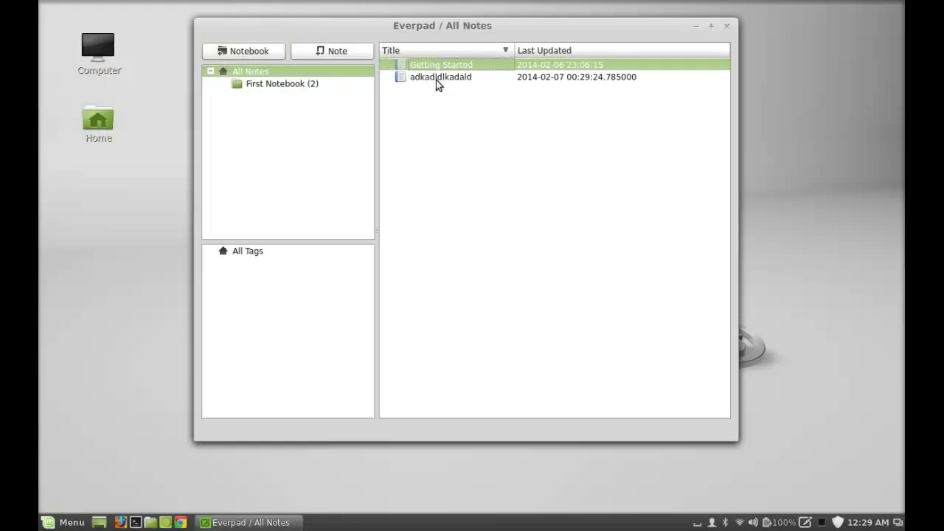
click(436, 78)
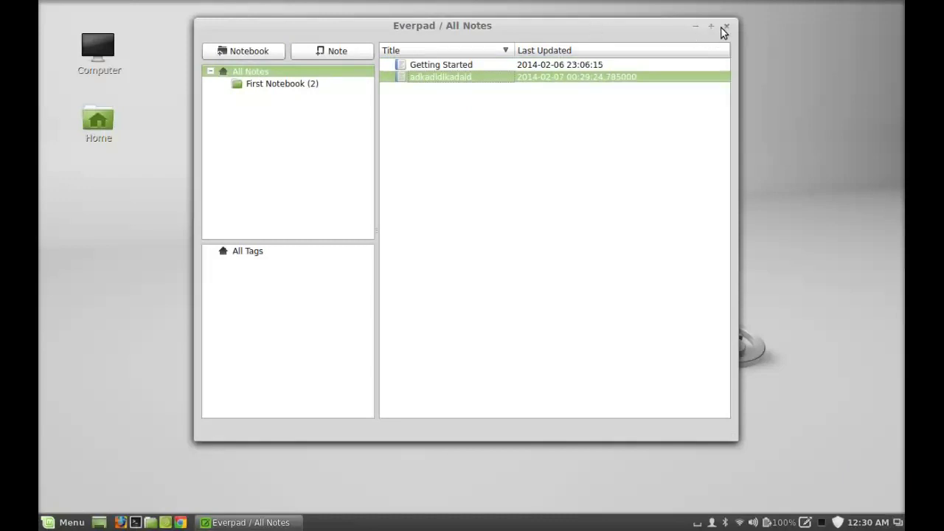
click(727, 26)
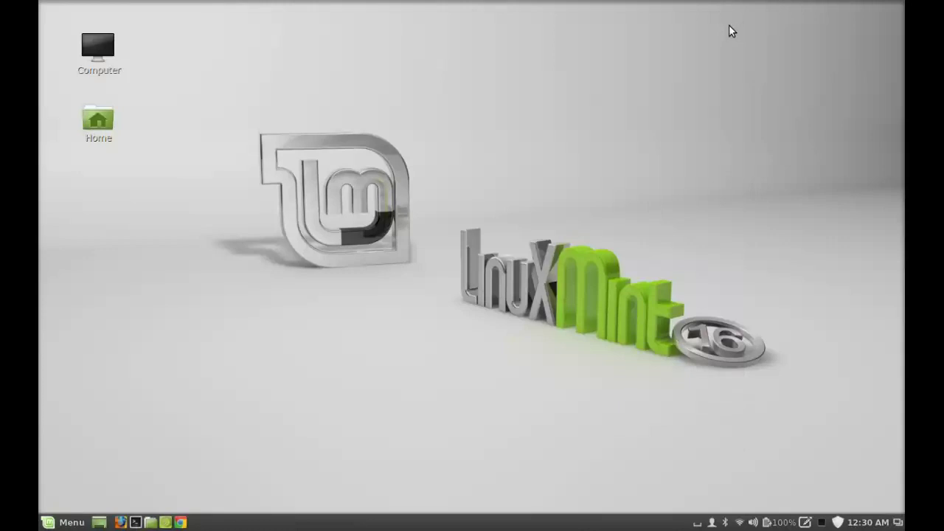